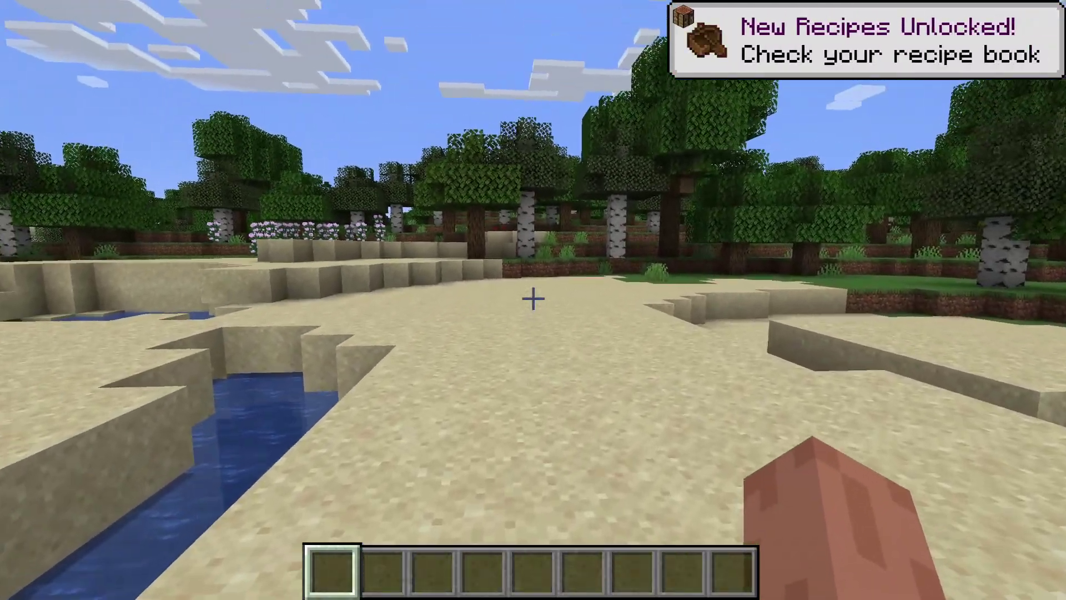
key("Escape")
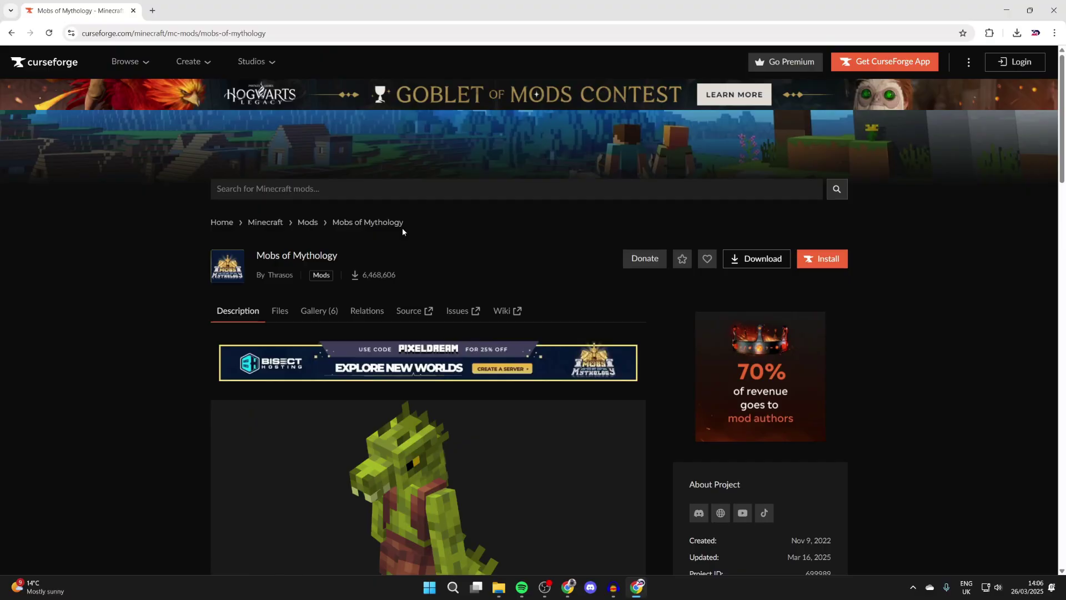
- Download the NeoForge file of Mobs of Mythology 2.1.7 for game version 1.21.1 from the mod's file list
left_click(280, 310)
scroll(325, 314, "down", 1)
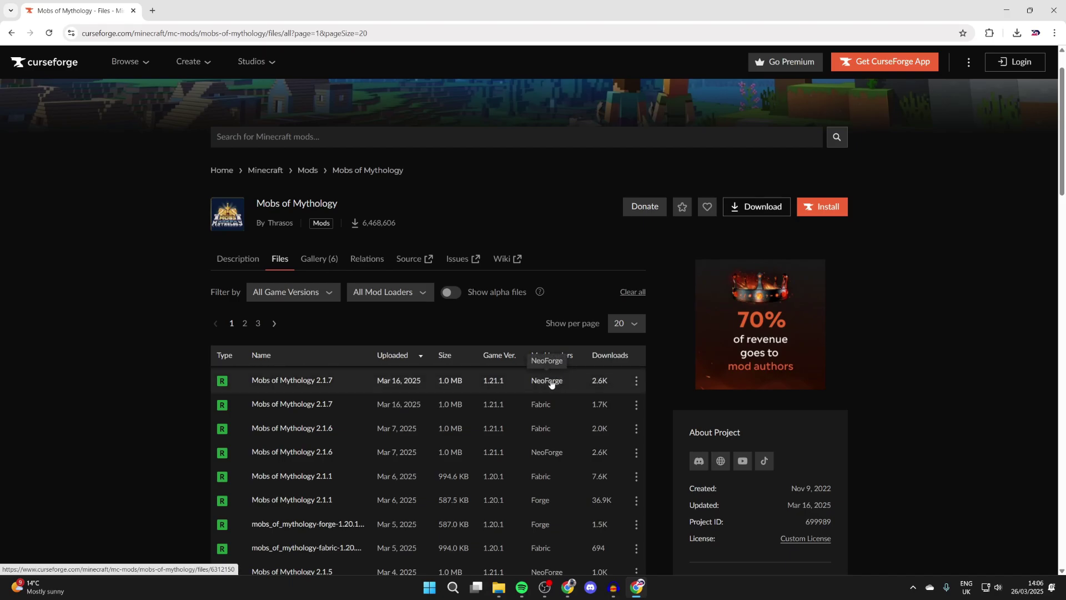
left_click(636, 382)
left_click(670, 427)
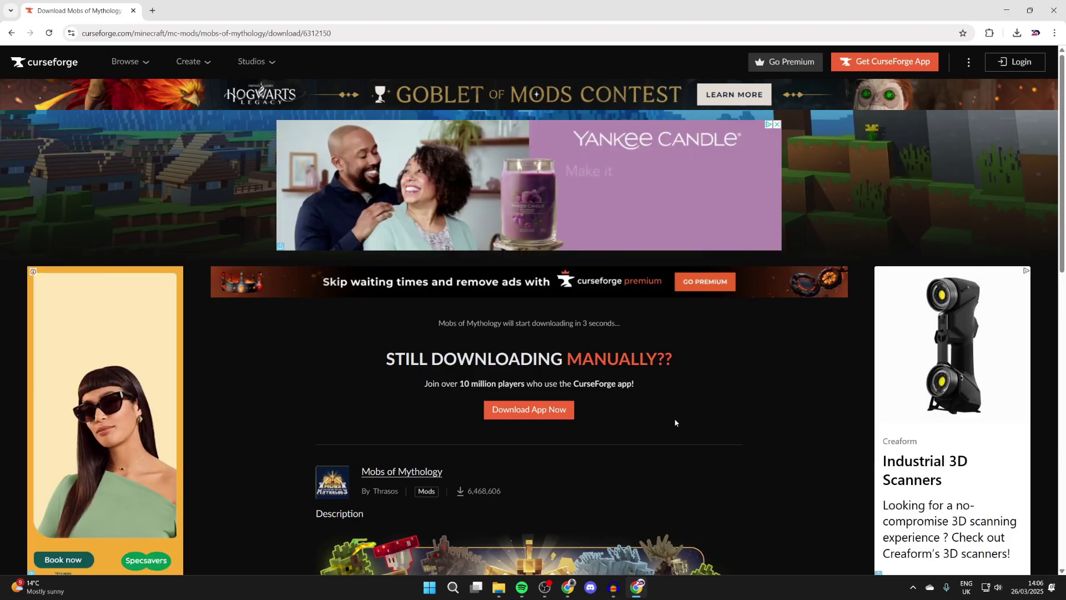
- Go to google.com and search for neoforge
left_click(565, 31)
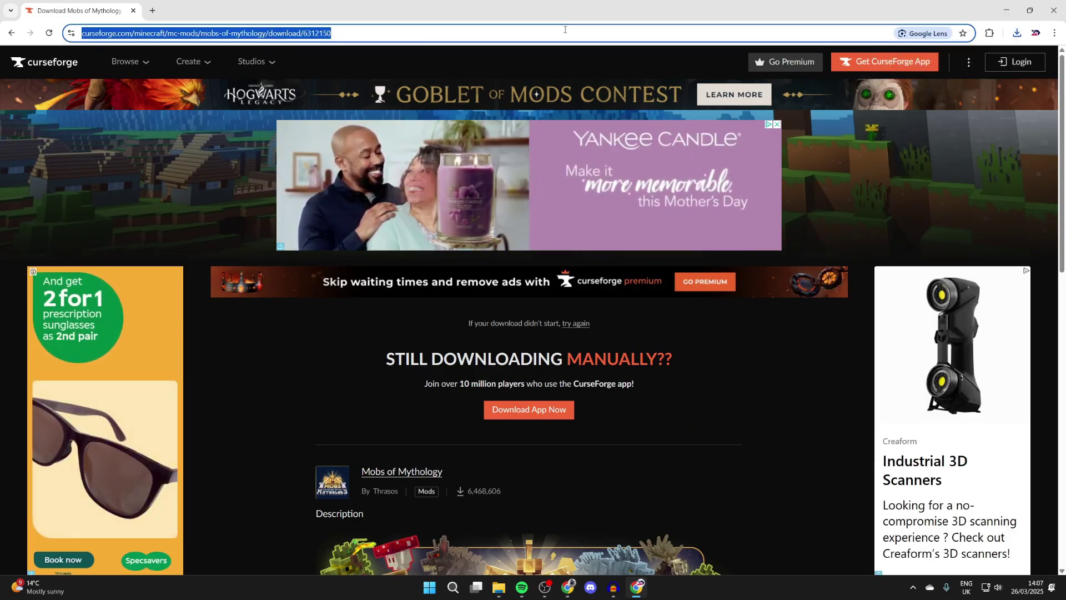
type("google.com")
key("Return")
type("neoforge")
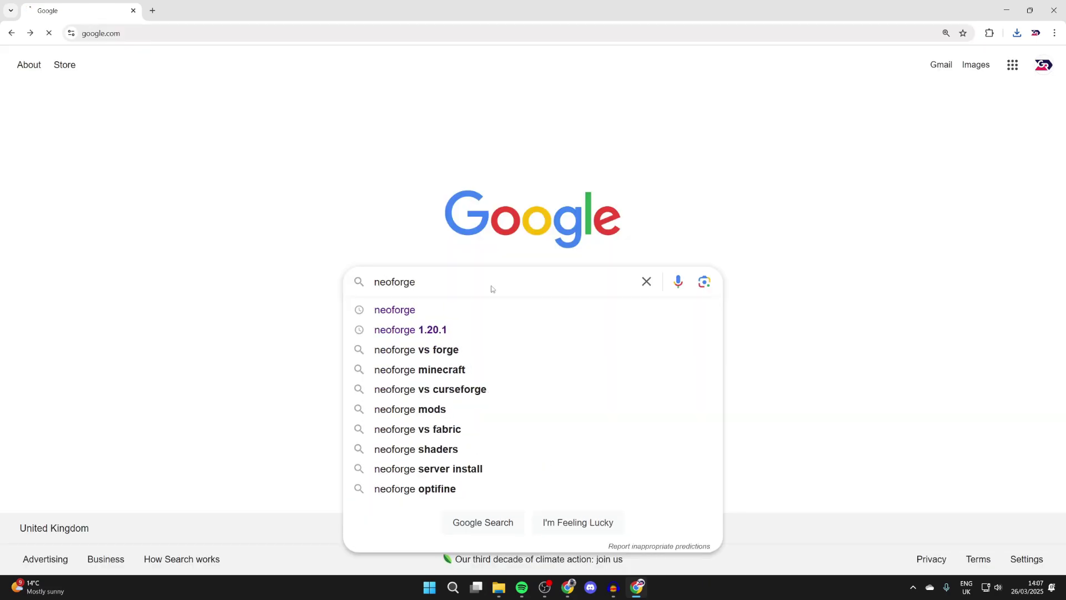
key("Return")
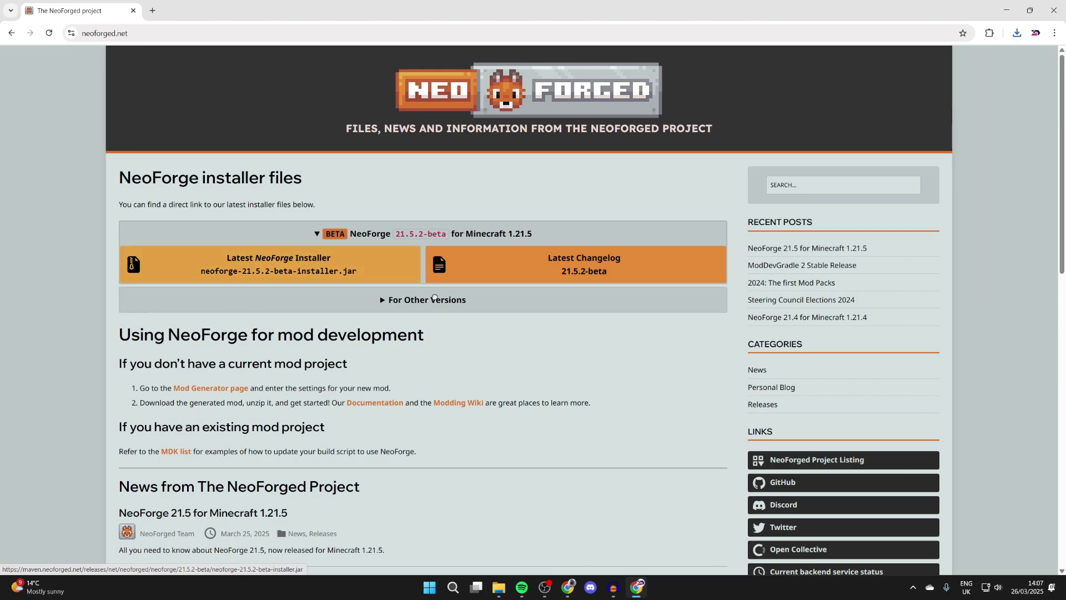
- Download the NeoForge 21.1.139 installer for Minecraft 1.21.1 from the NeoForged version list and minimise the browser
left_click(428, 302)
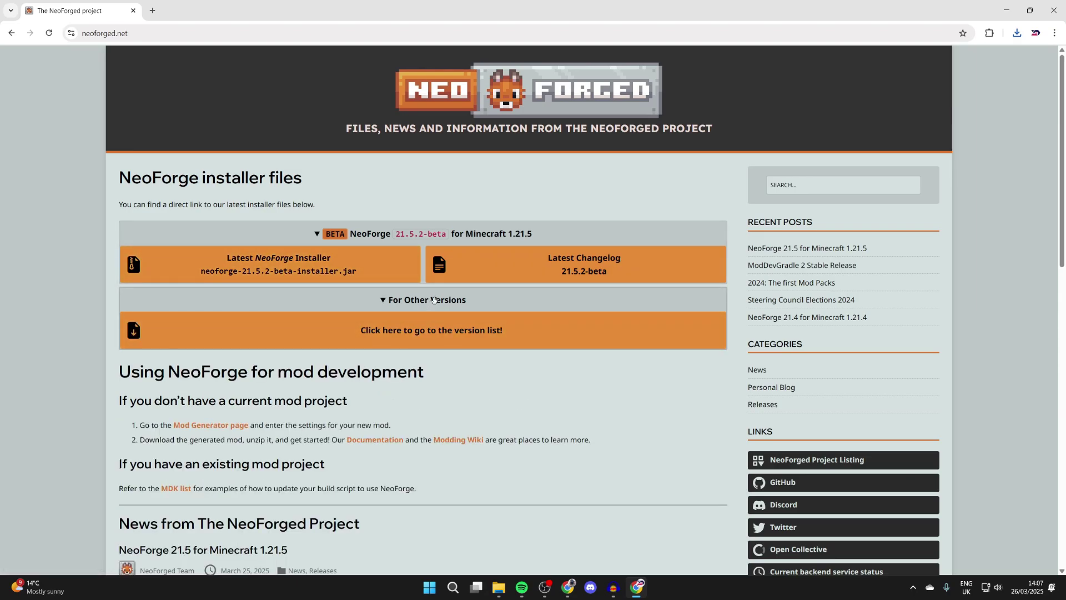
left_click(436, 333)
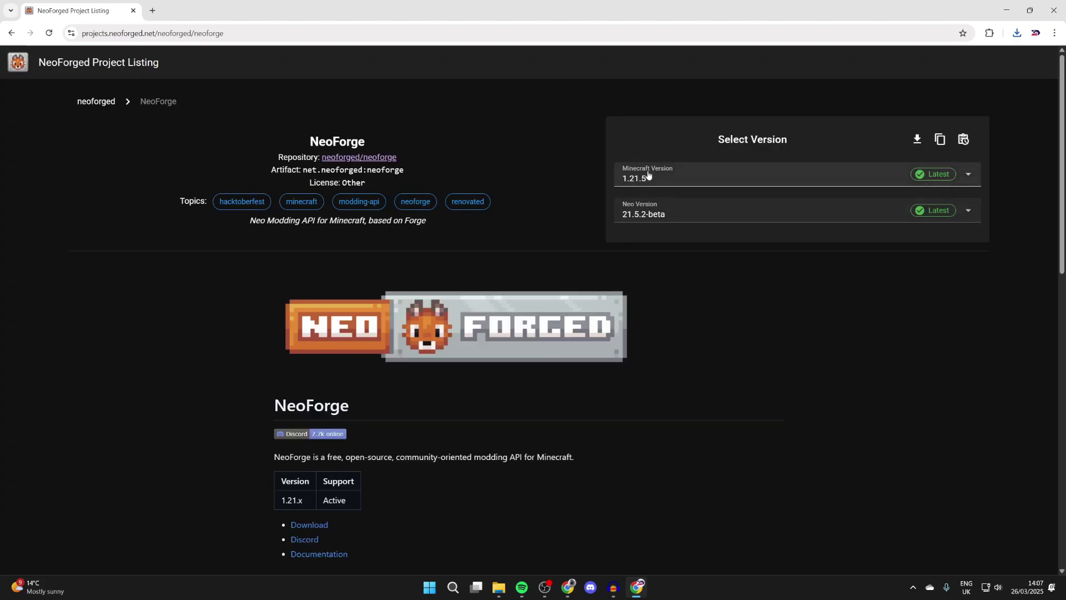
left_click(647, 176)
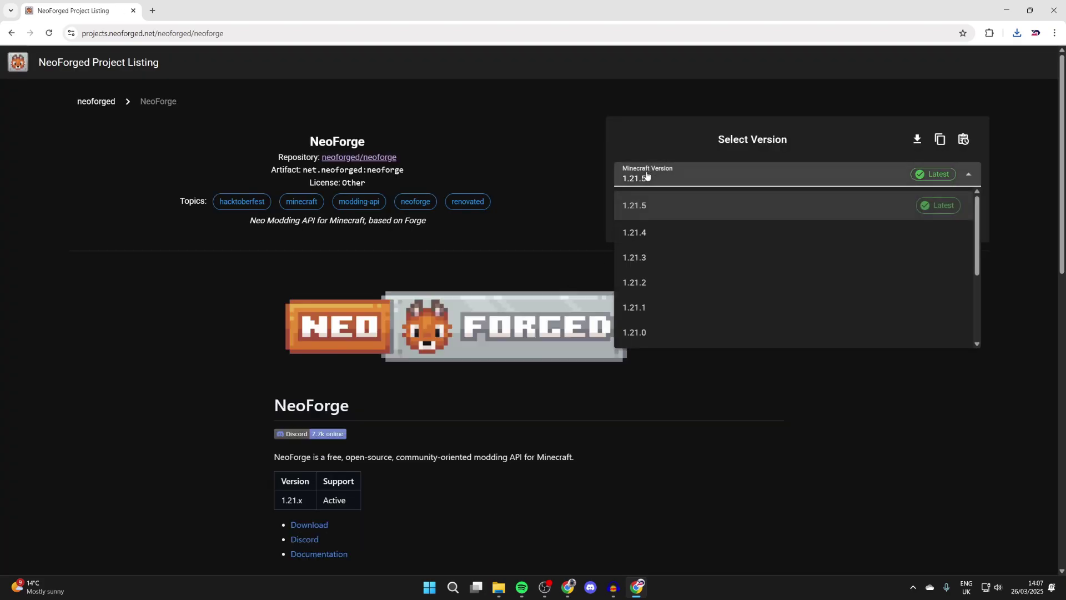
left_click(687, 315)
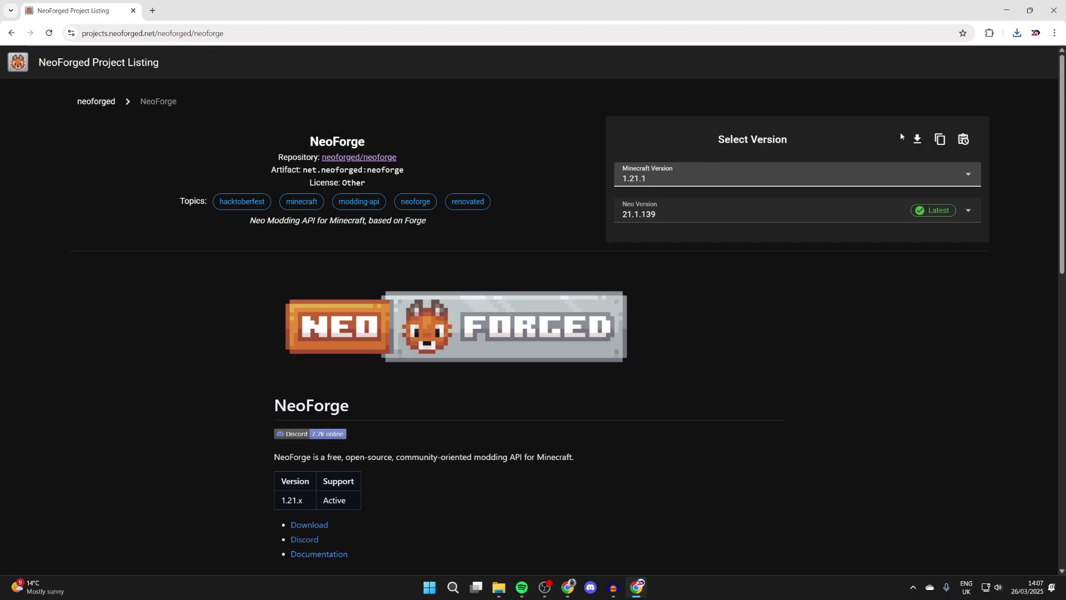
left_click(917, 139)
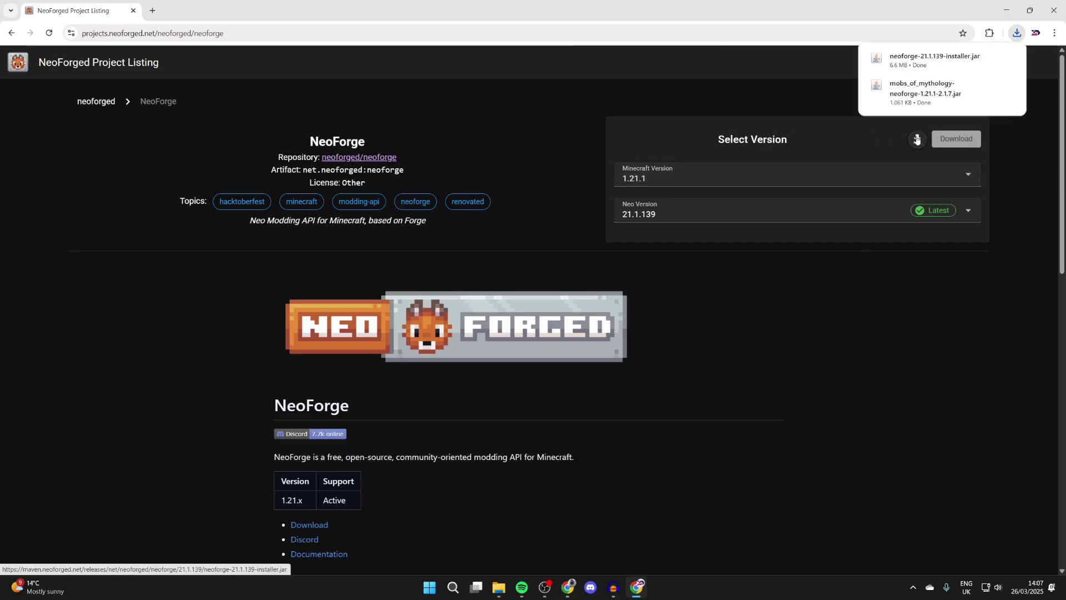
left_click(1006, 9)
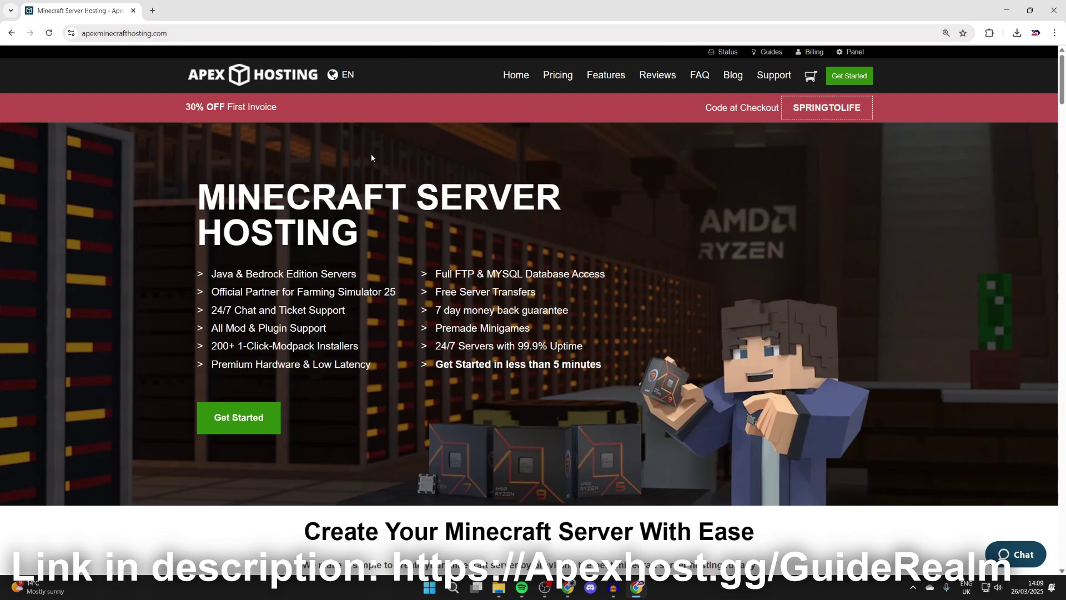
- Look over the first-invoice discount and the server hosting features on the Apex Hosting home page
left_click_drag(284, 110, 179, 109)
left_click(202, 102)
scroll(276, 170, "down", 6)
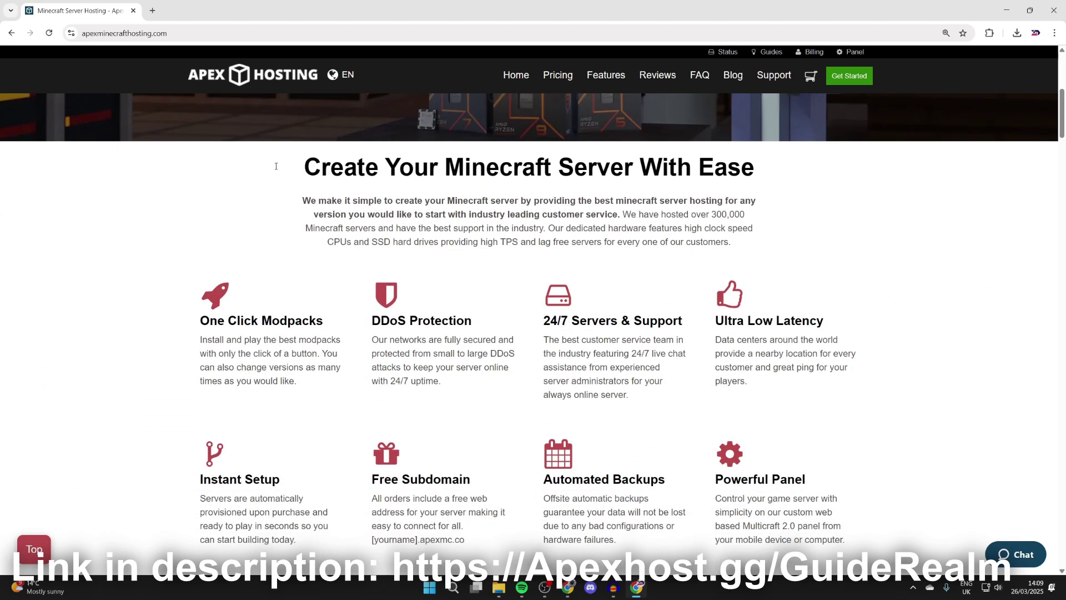
scroll(255, 234, "down", 2)
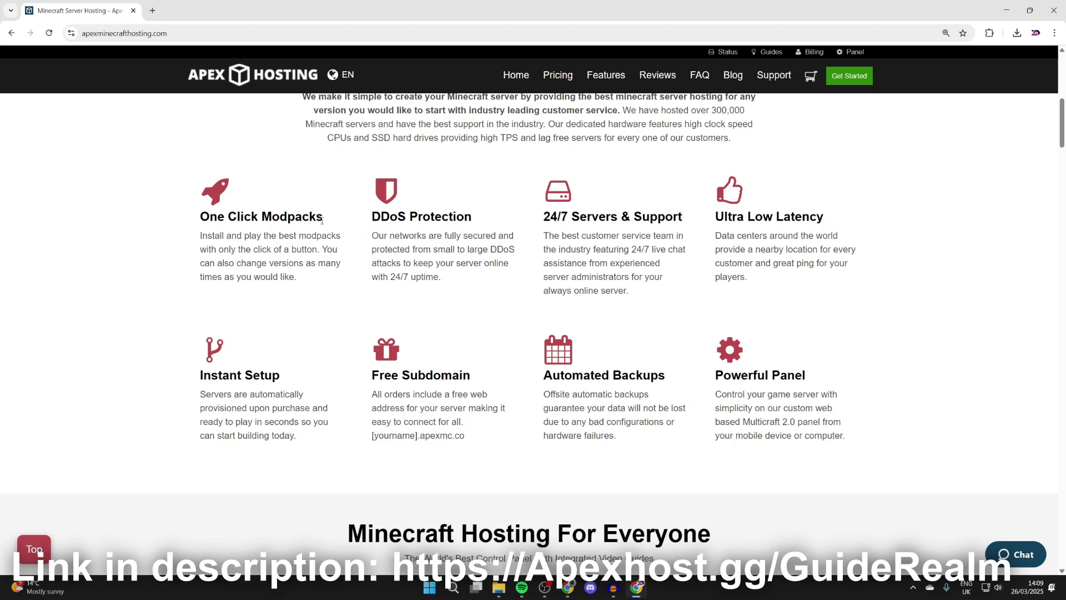
scroll(341, 282, "up", 8)
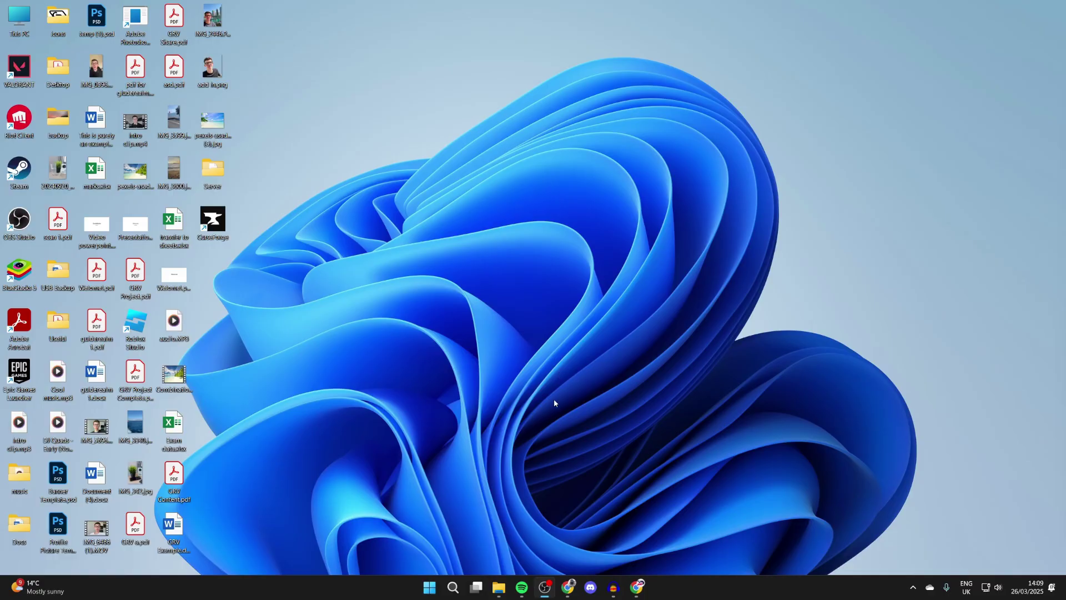
- Open the Downloads folder in File Explorer and run neoforge-21.1.139-installer.jar
left_click(498, 588)
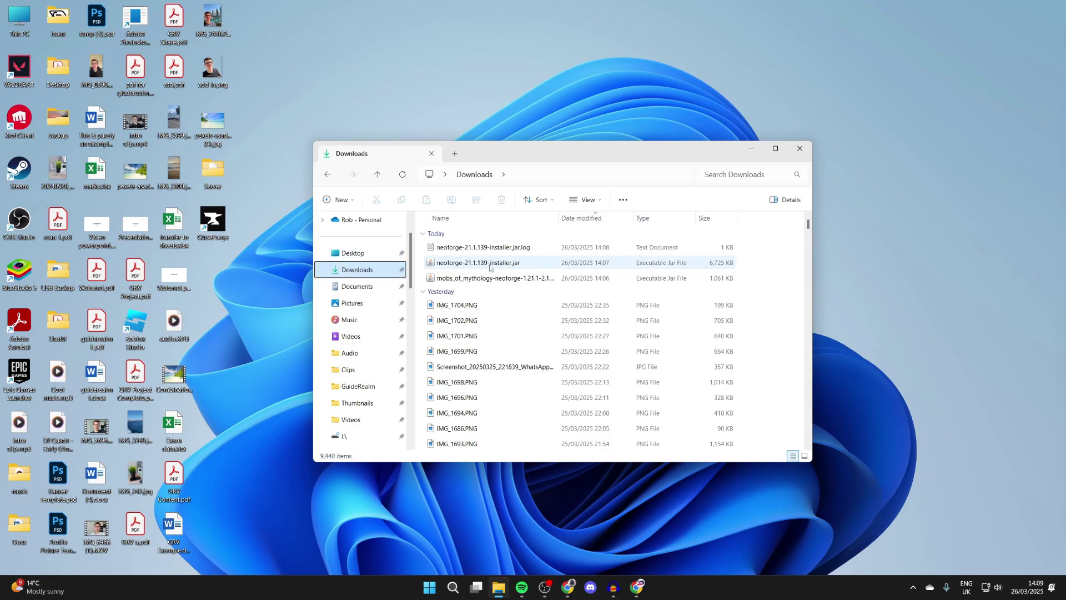
left_click(463, 267)
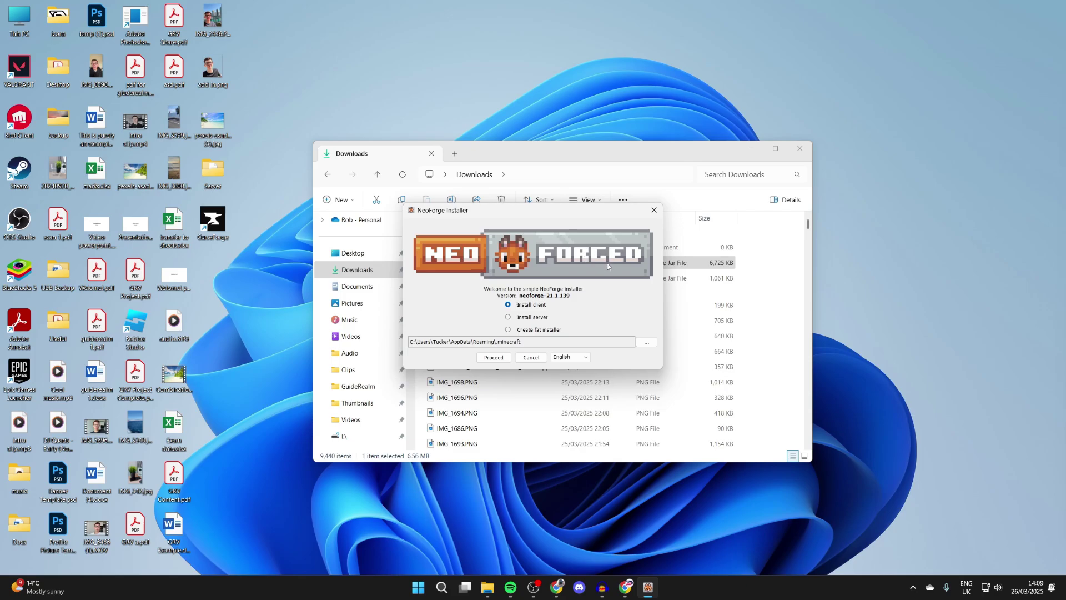
- Switch to the browser, view the Java for Desktops download page on java.com, and minimise the browser
left_click(625, 587)
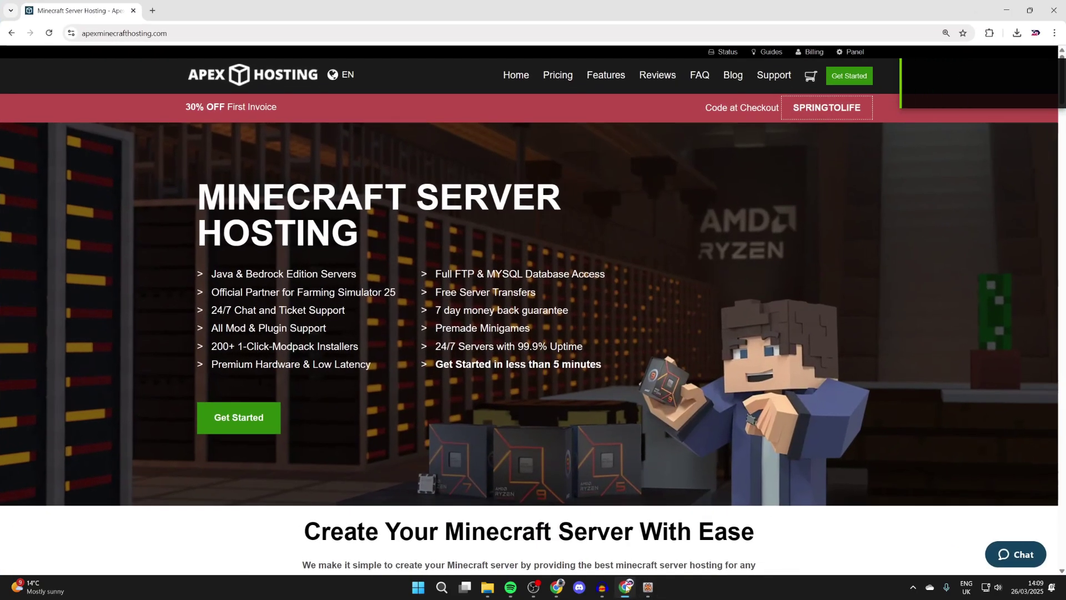
left_click(469, 32)
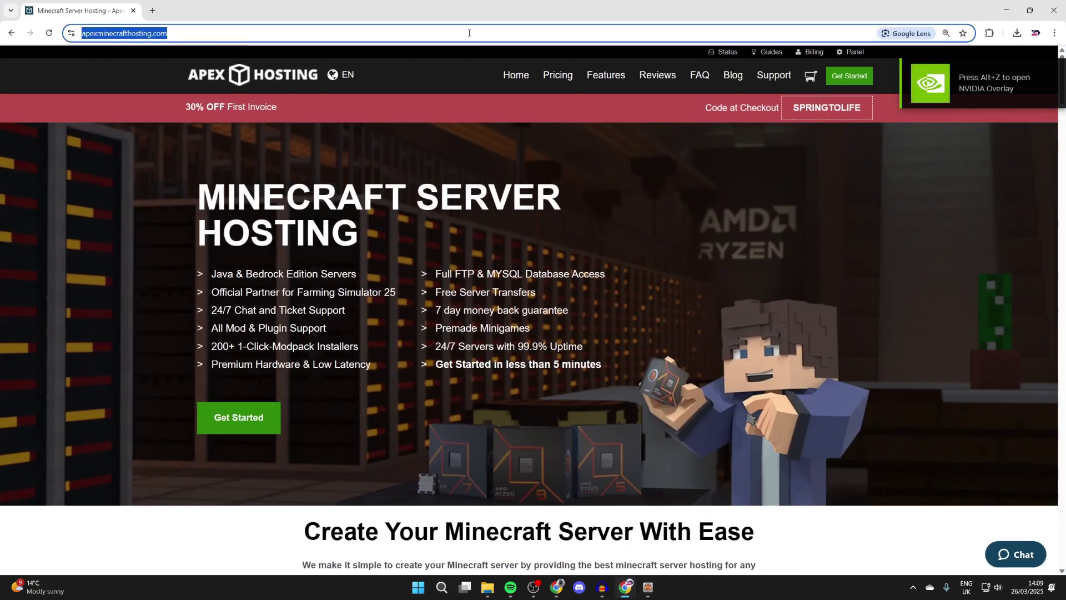
type("java")
key("Return")
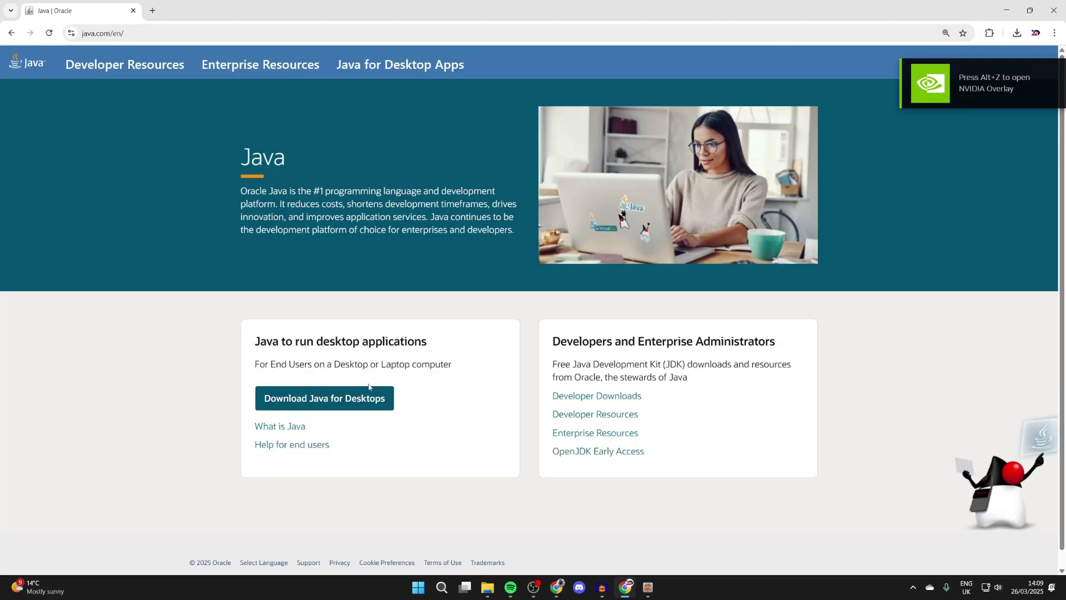
left_click(325, 398)
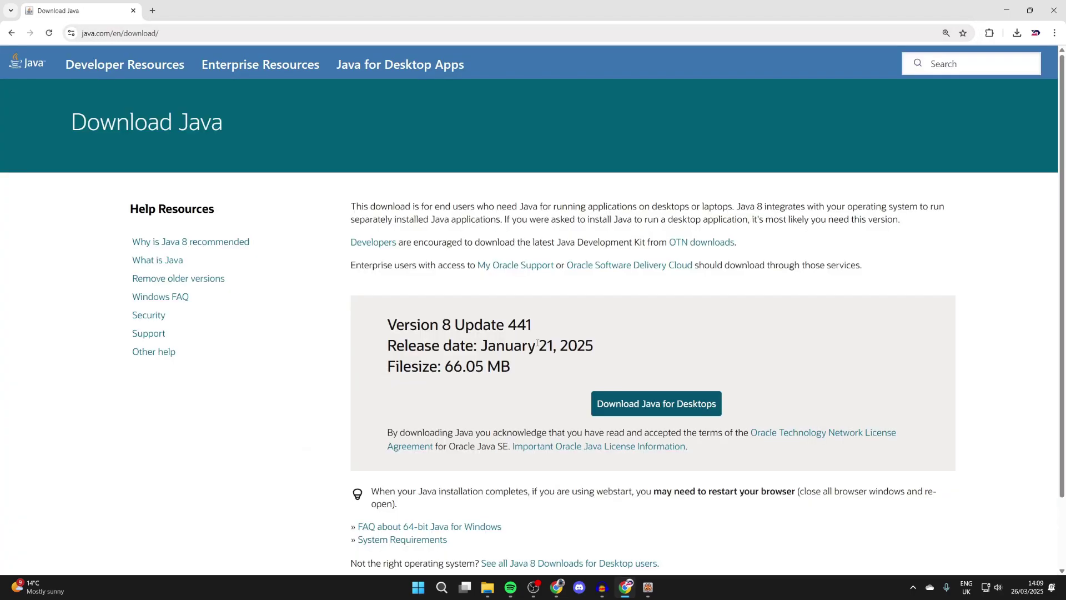
left_click(1007, 7)
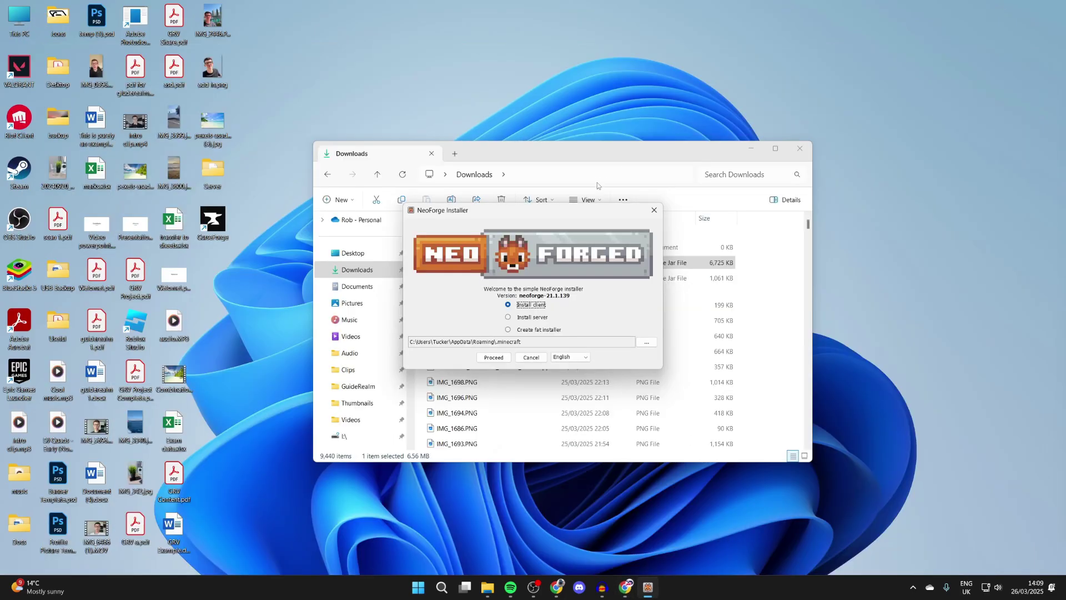
- Close the installer, reopen its jar file with Java(TM) Platform SE binary as the permanent default app, and install the NeoForge client
left_click(655, 210)
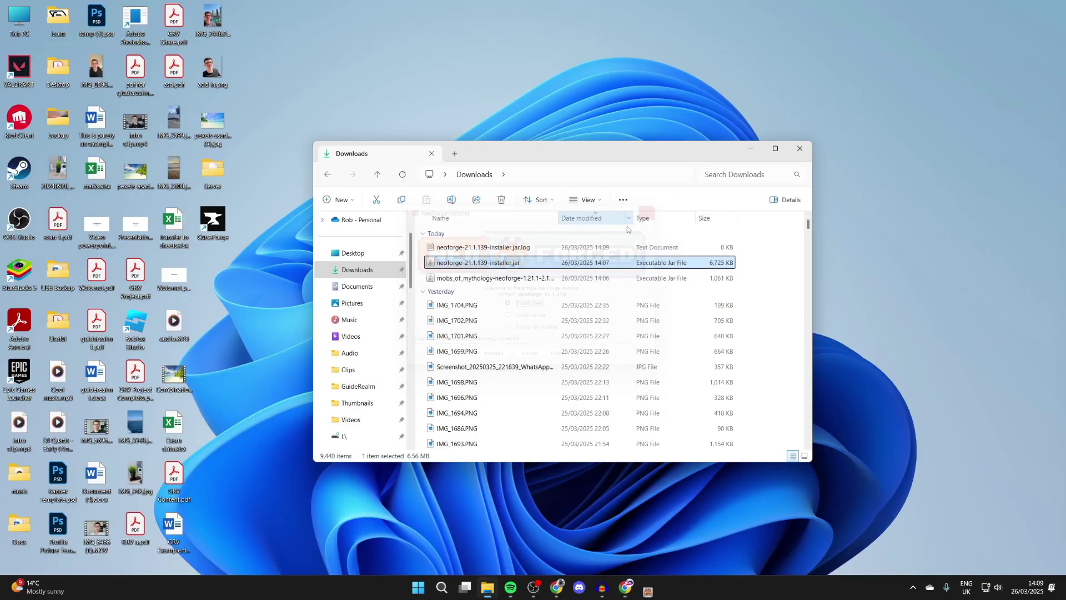
right_click(491, 262)
mouse_move(537, 311)
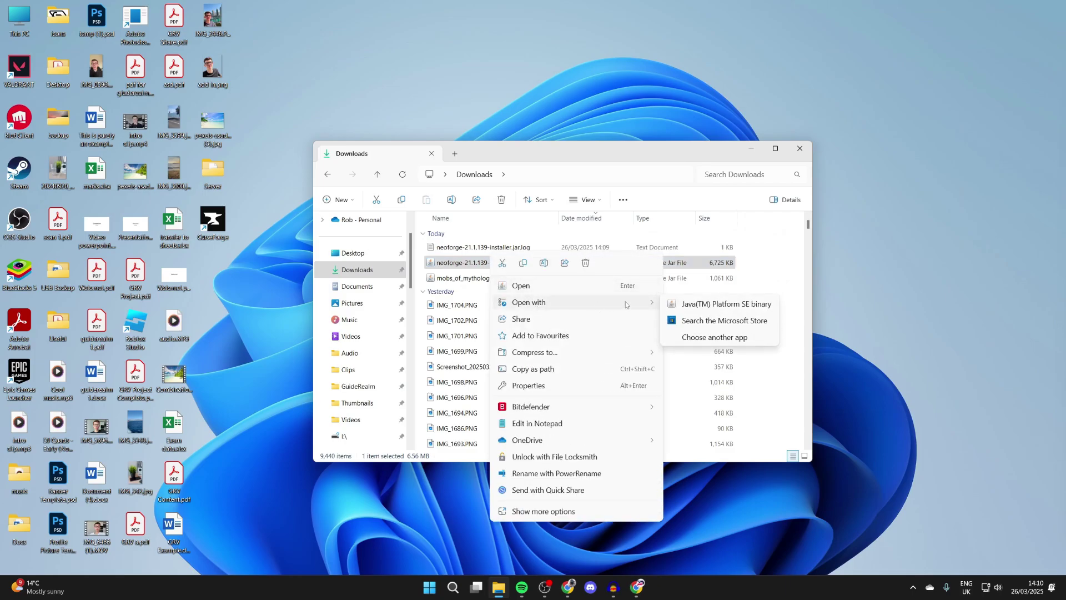
left_click(696, 338)
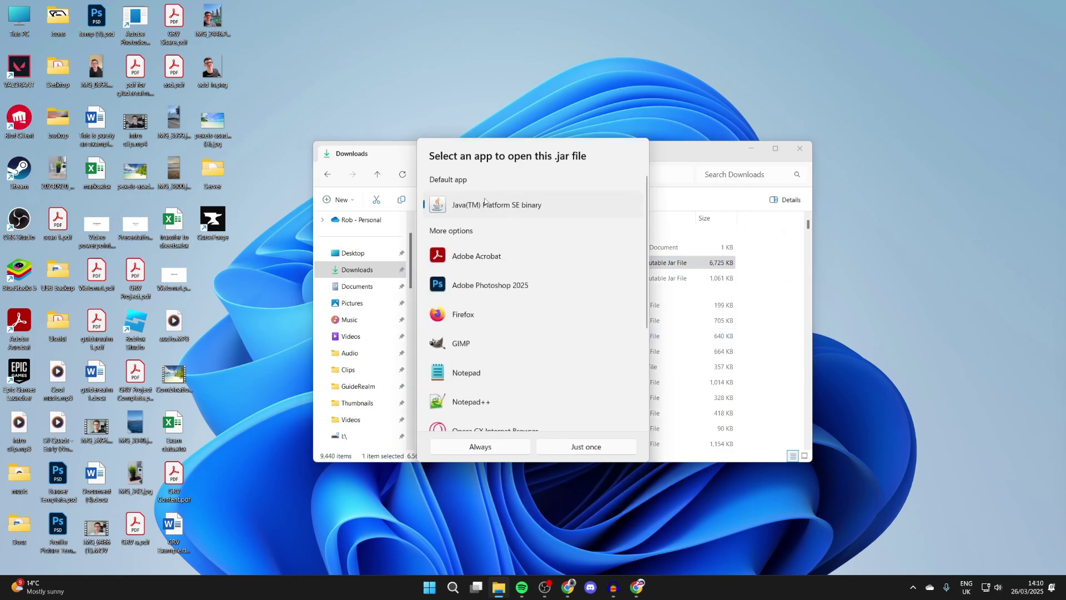
left_click(480, 447)
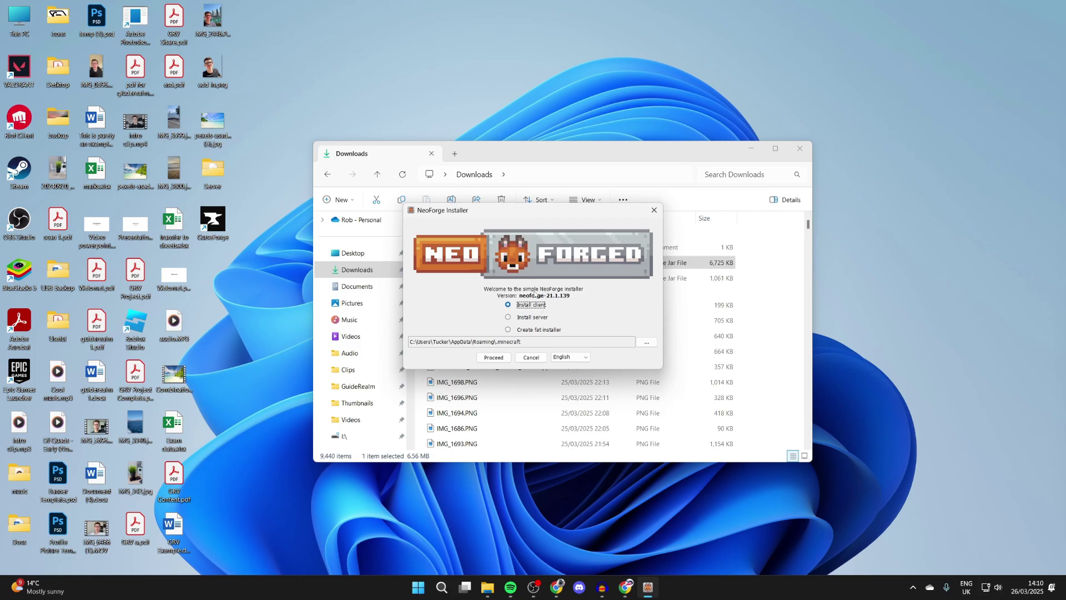
left_click(494, 357)
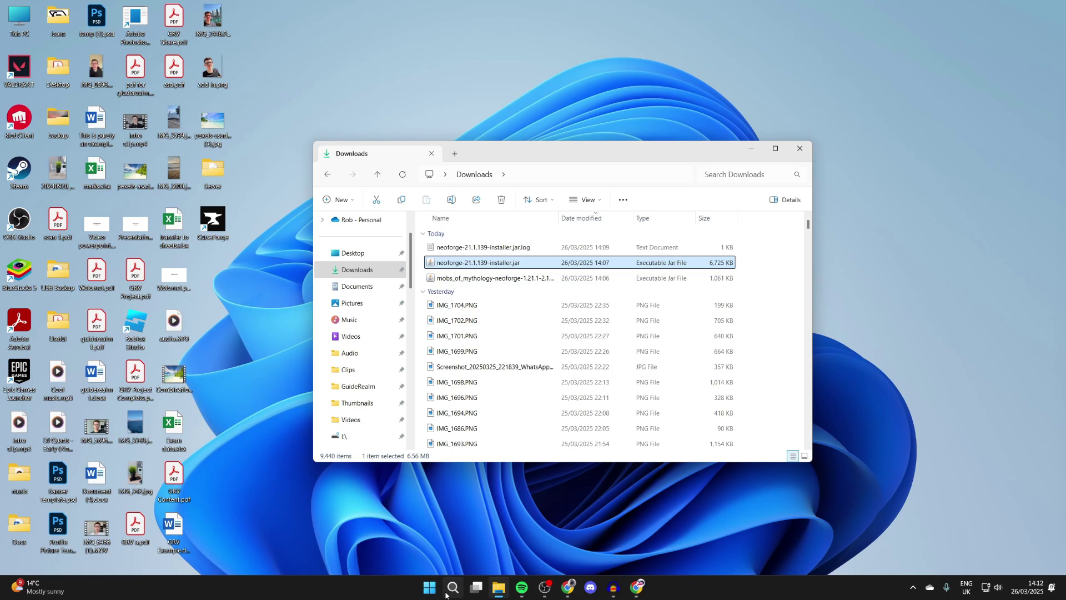
- Search Windows for minecraft and start the Minecraft Launcher
left_click(453, 587)
type("minecraft")
key("Return")
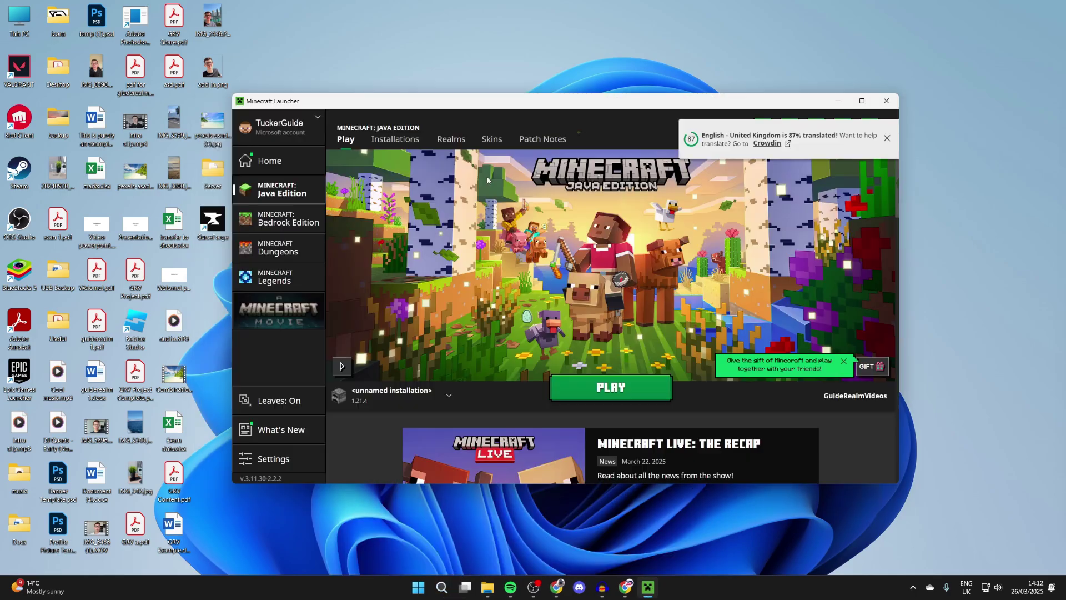
- Find the NeoForge installation among the Java Edition installations and open its game folder
left_click(395, 138)
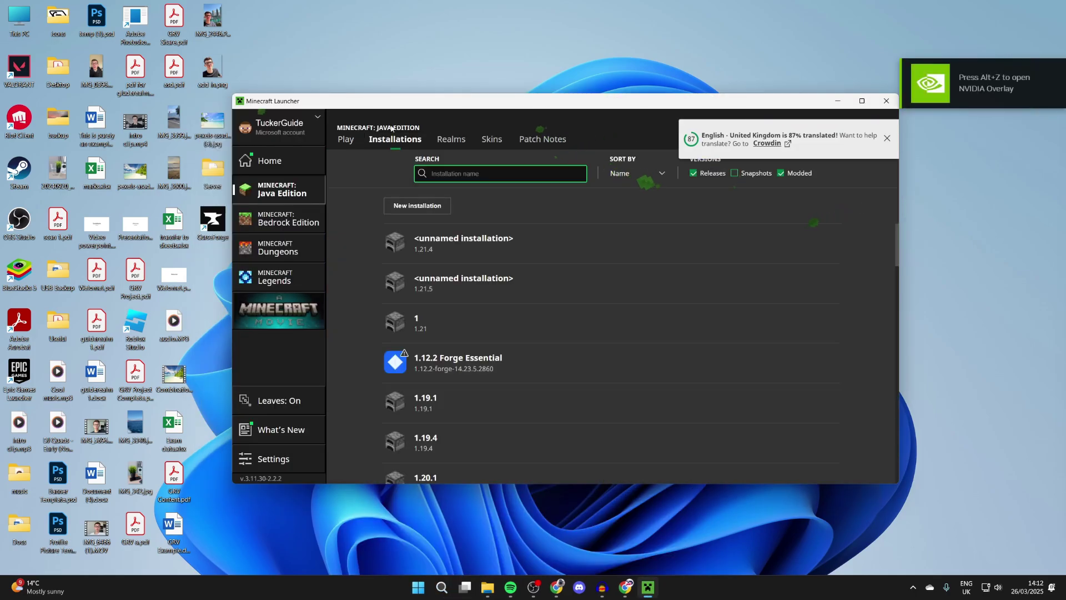
scroll(507, 297, "down", 10)
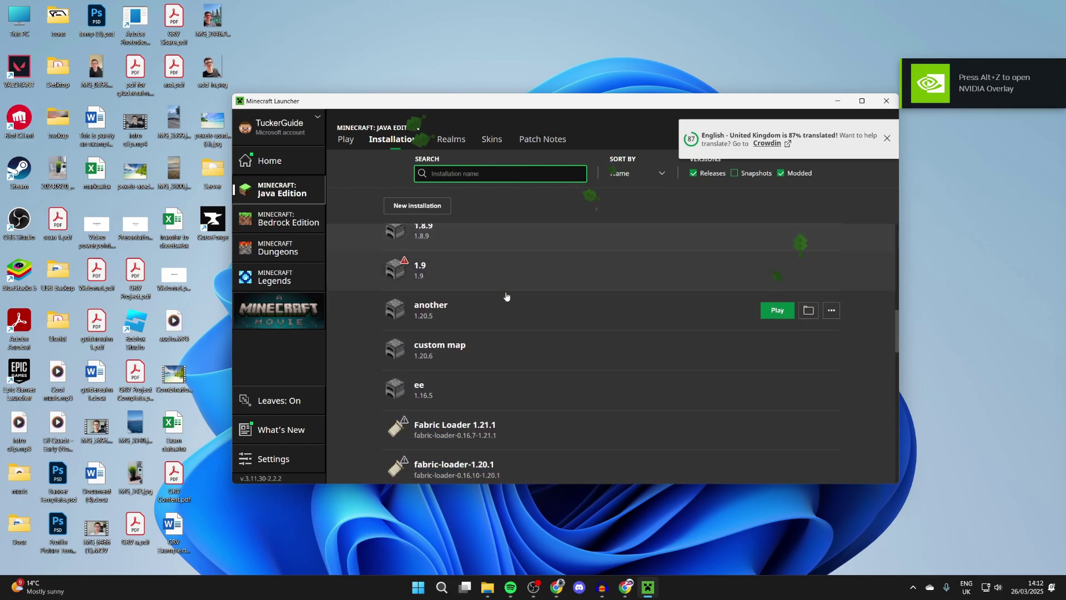
scroll(506, 296, "down", 10)
scroll(507, 297, "down", 5)
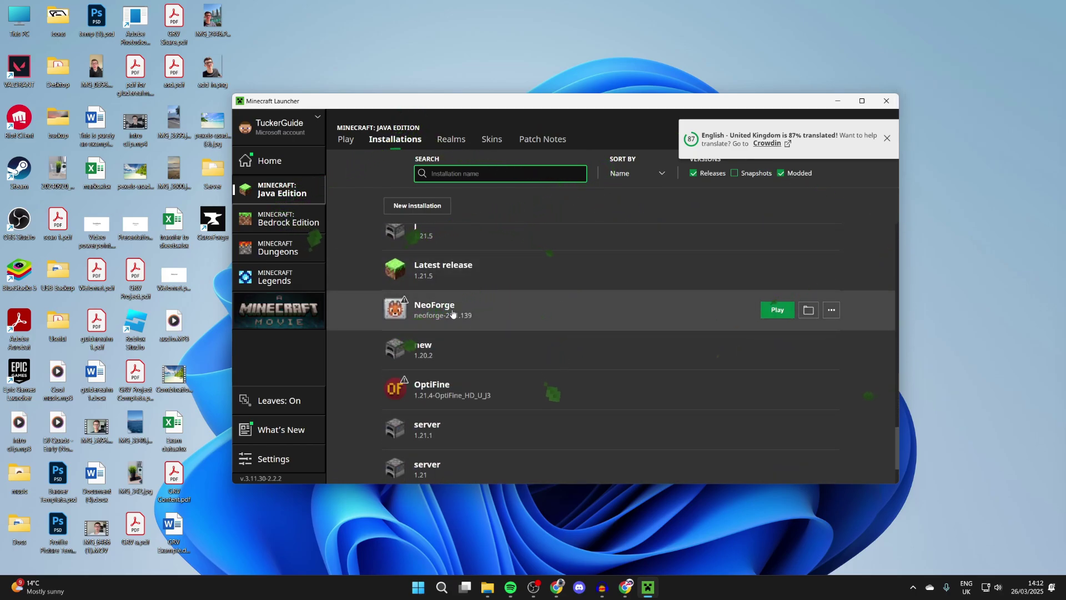
left_click(810, 311)
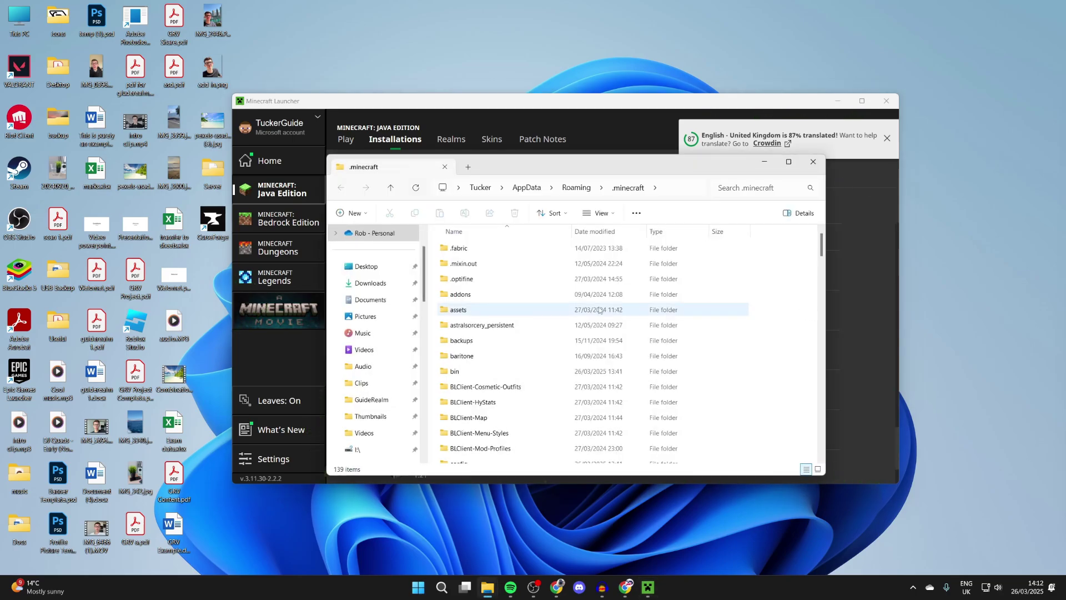
- Open the mods folder inside the .minecraft folder
scroll(600, 310, "down", 8)
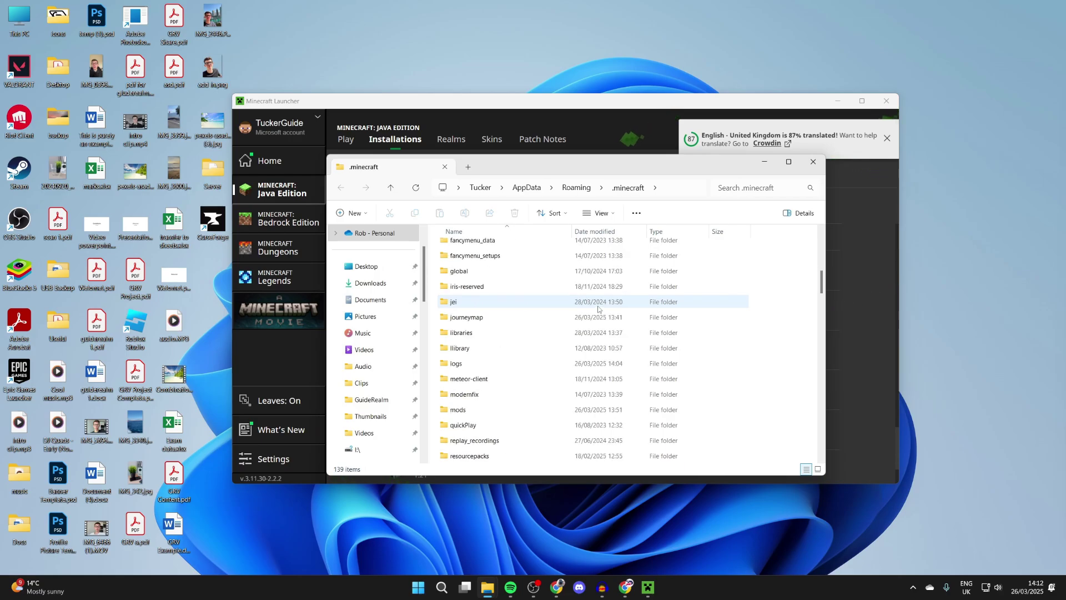
left_click(546, 410)
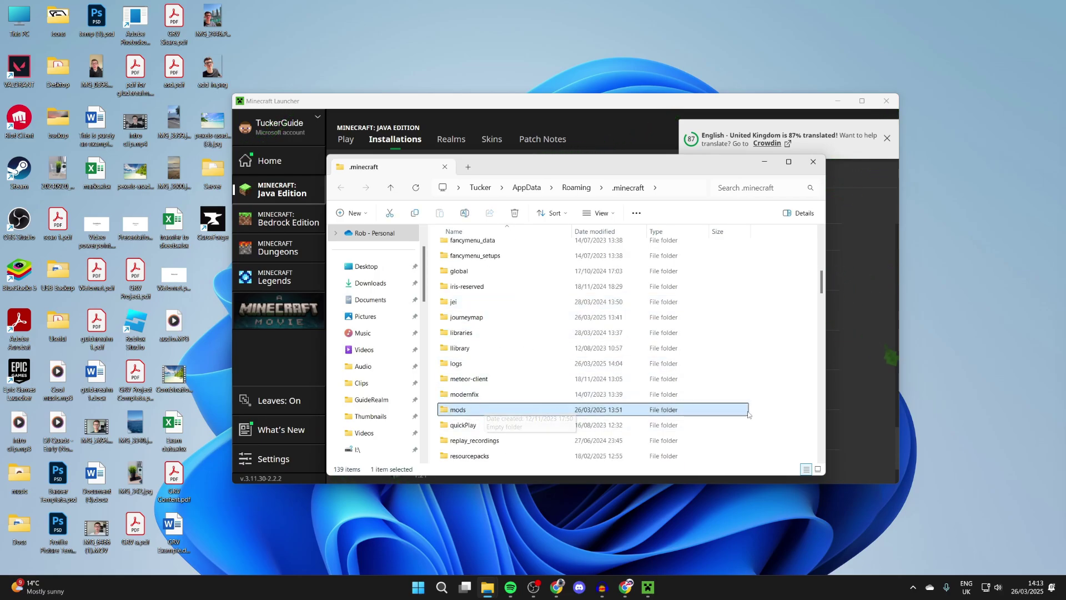
double_click(713, 412)
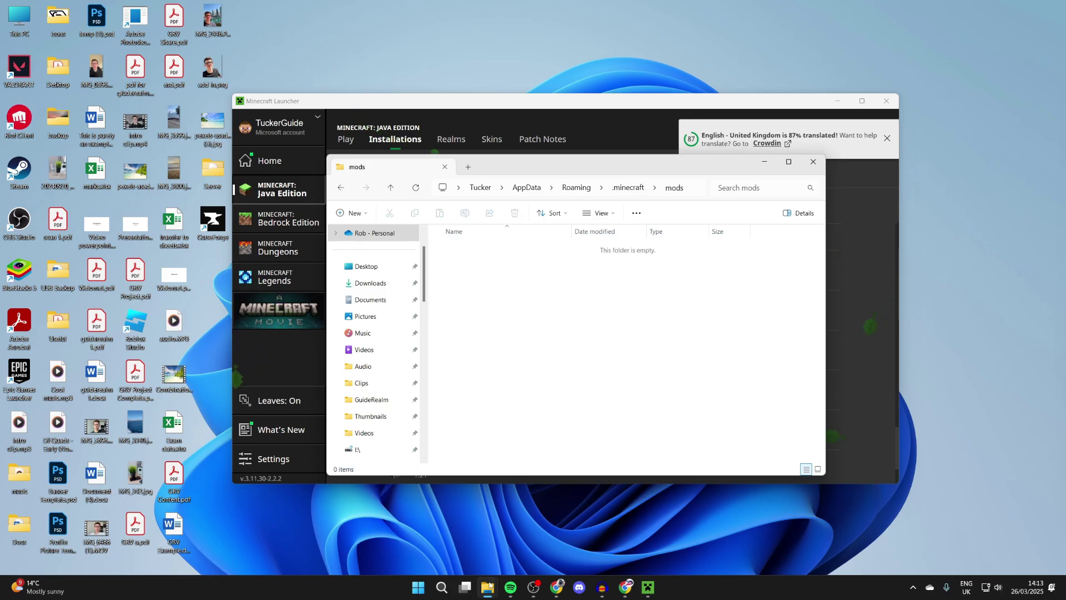
- Move the mobs_of_mythology NeoForge 1.21.1 jar file from the Downloads folder into the mods folder
mouse_move(488, 587)
left_click(432, 549)
key("Down")
left_click_drag(551, 157, 788, 210)
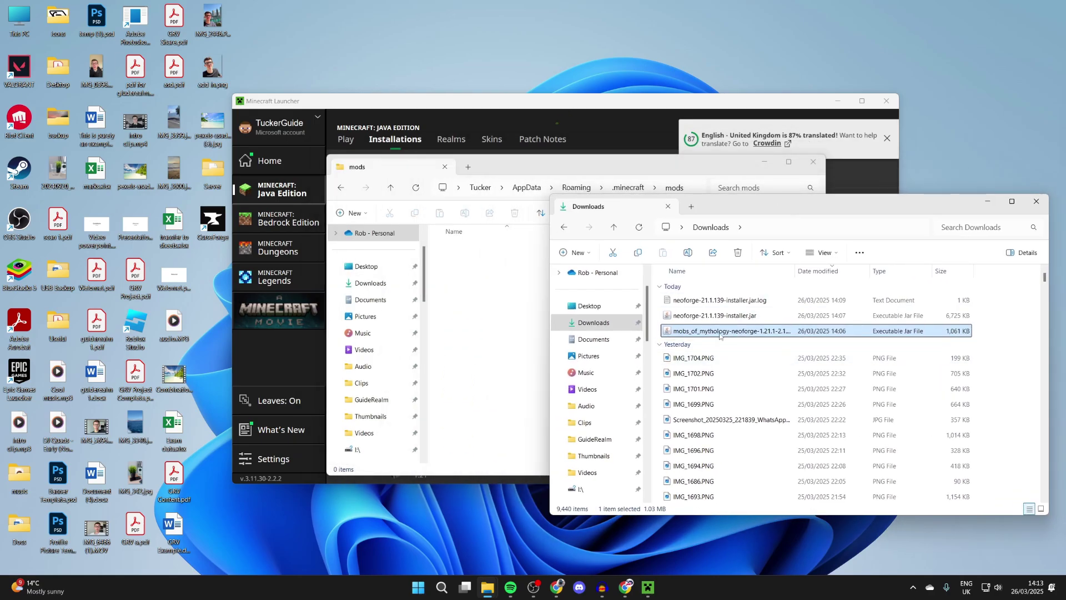
left_click_drag(722, 331, 515, 338)
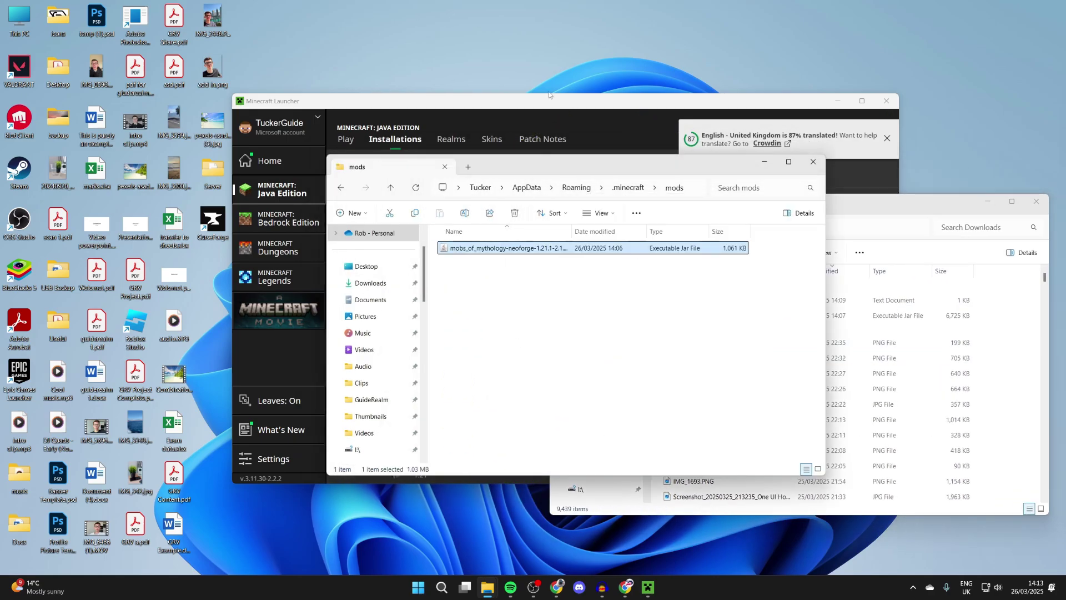
- Return to Minecraft Launcher and play the NeoForge installation, accepting the modified-installation risks and turning off that warning
left_click(395, 139)
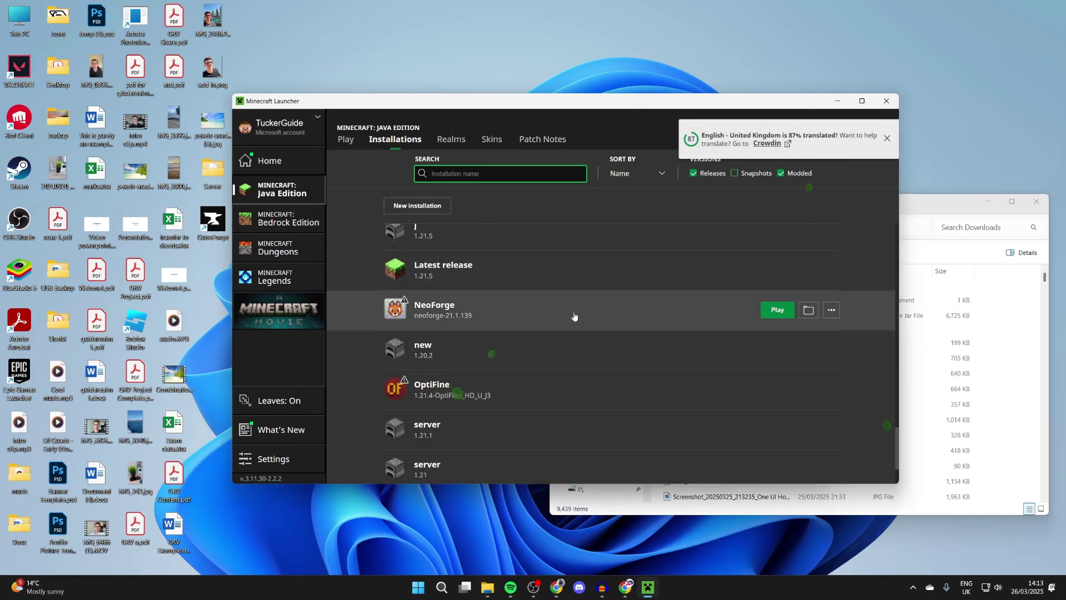
left_click(776, 309)
left_click(557, 314)
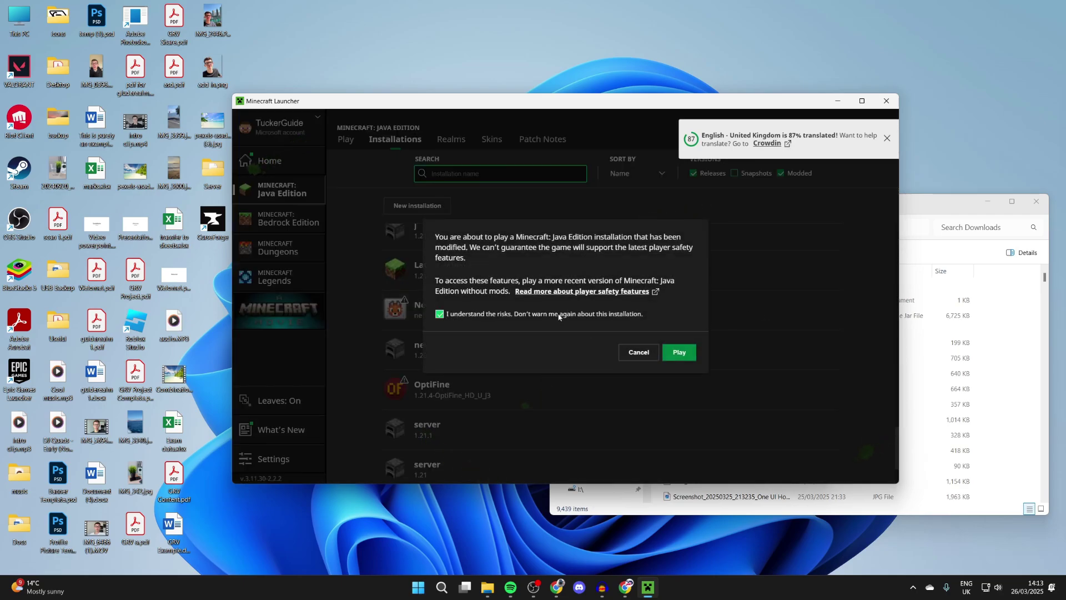
left_click(671, 355)
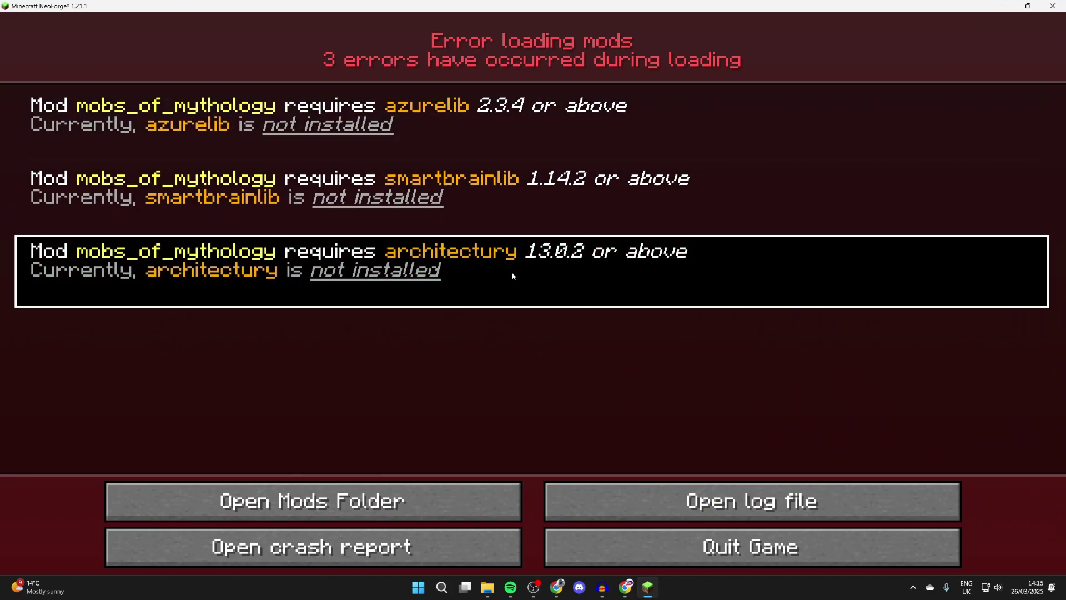
- Switch to CurseForge in the browser and search the Minecraft mods for azurelib
key("alt+Tab")
left_click(330, 192)
type("az")
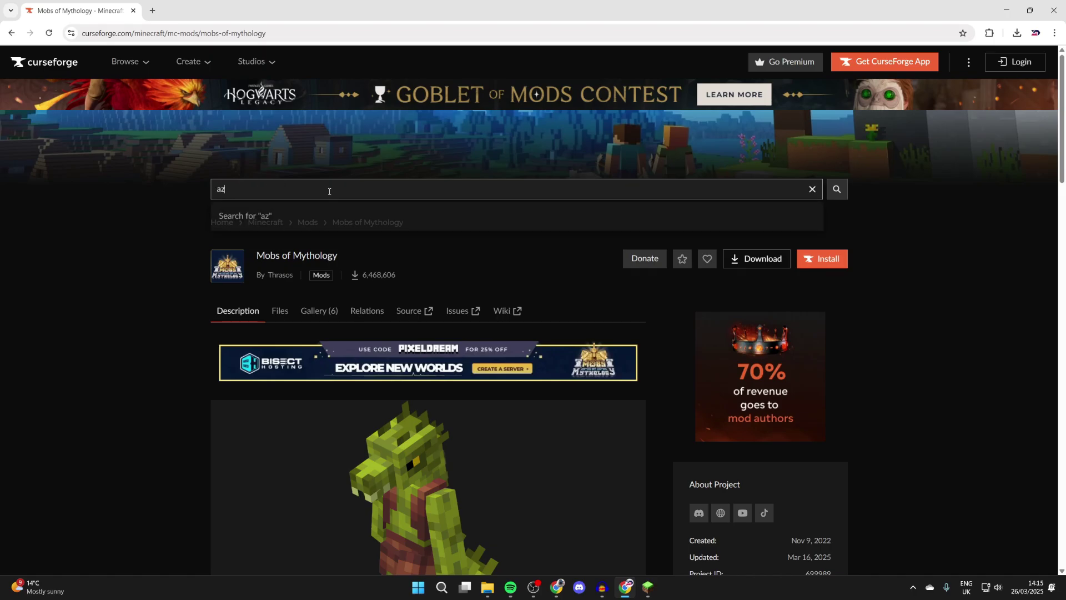
type("urelib")
key("Return")
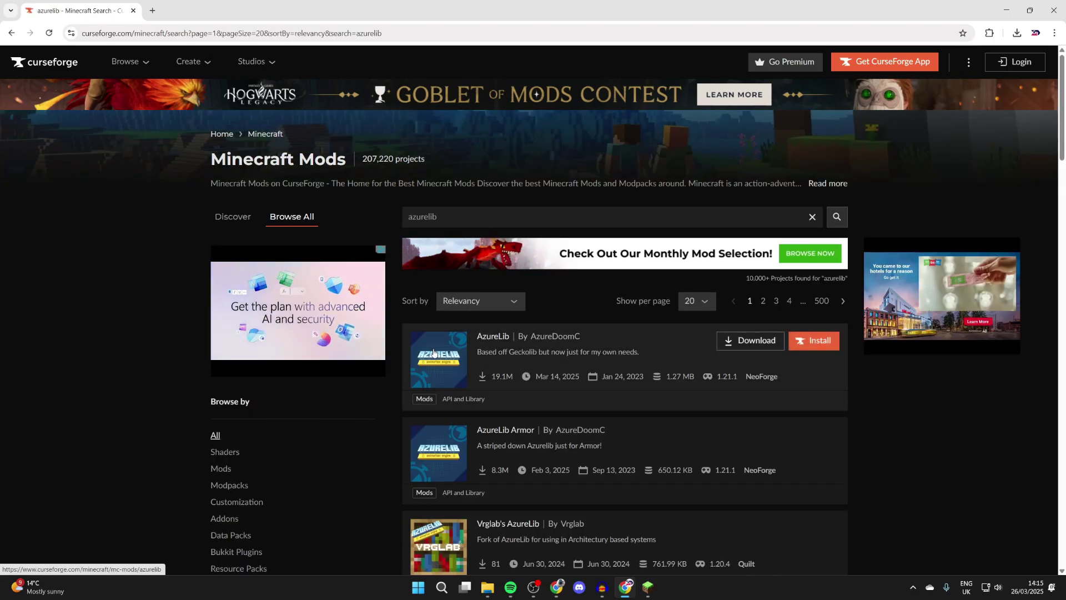
- Open AzureLib's file list and download the neo 3.0.9 file for NeoForge 1.21.1
left_click(500, 368)
left_click(278, 313)
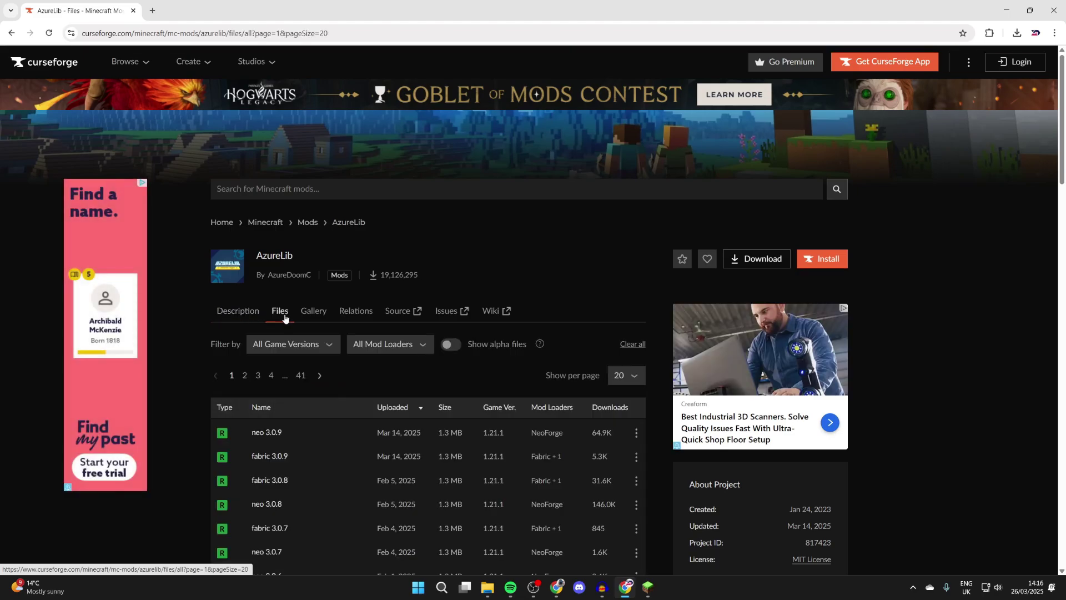
scroll(285, 321, "down", 1)
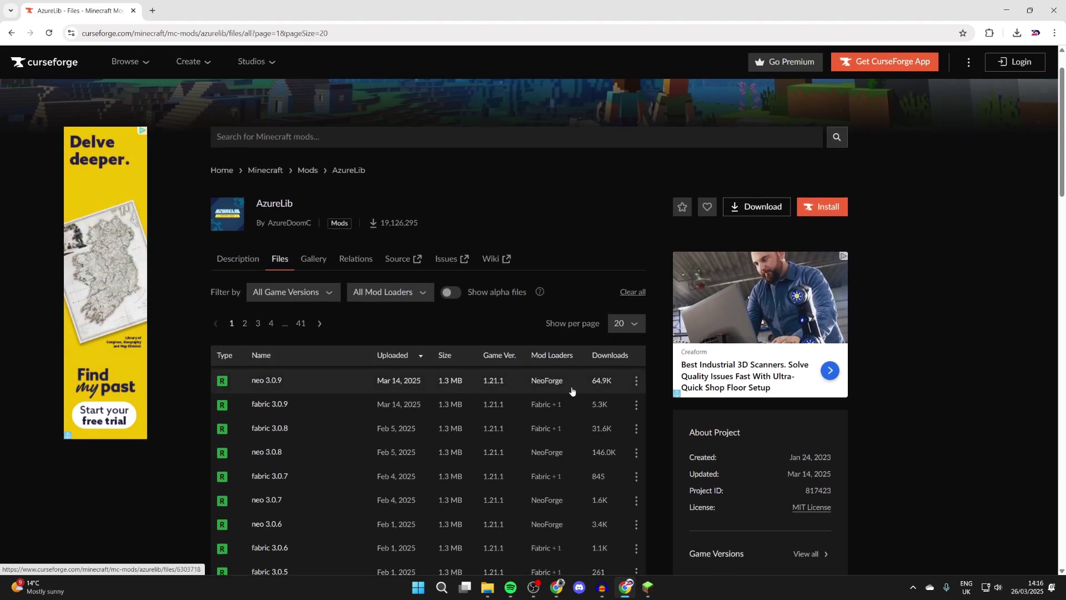
left_click(637, 381)
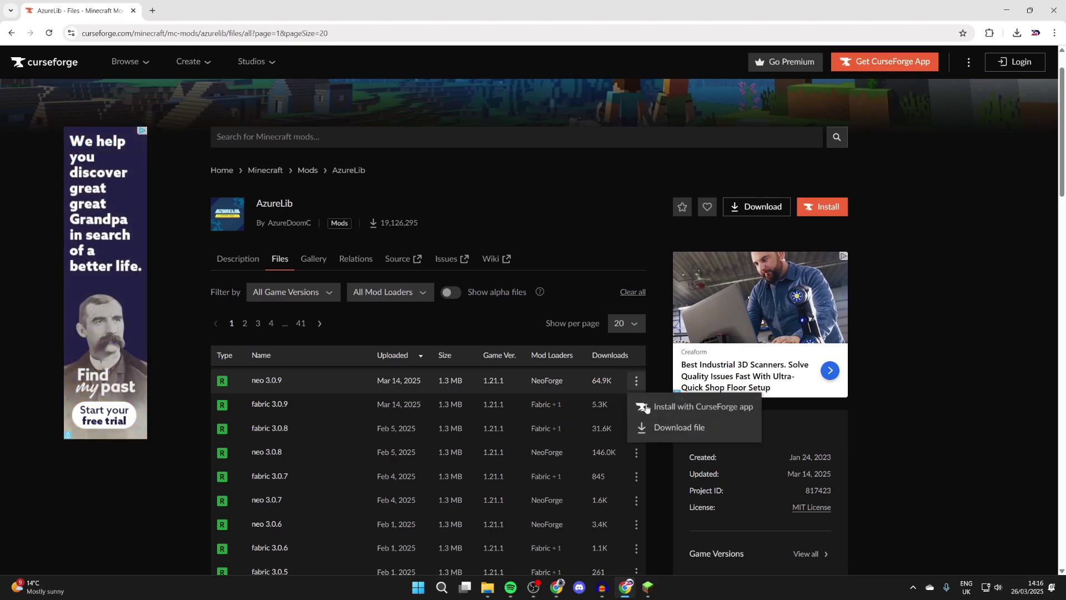
left_click(671, 428)
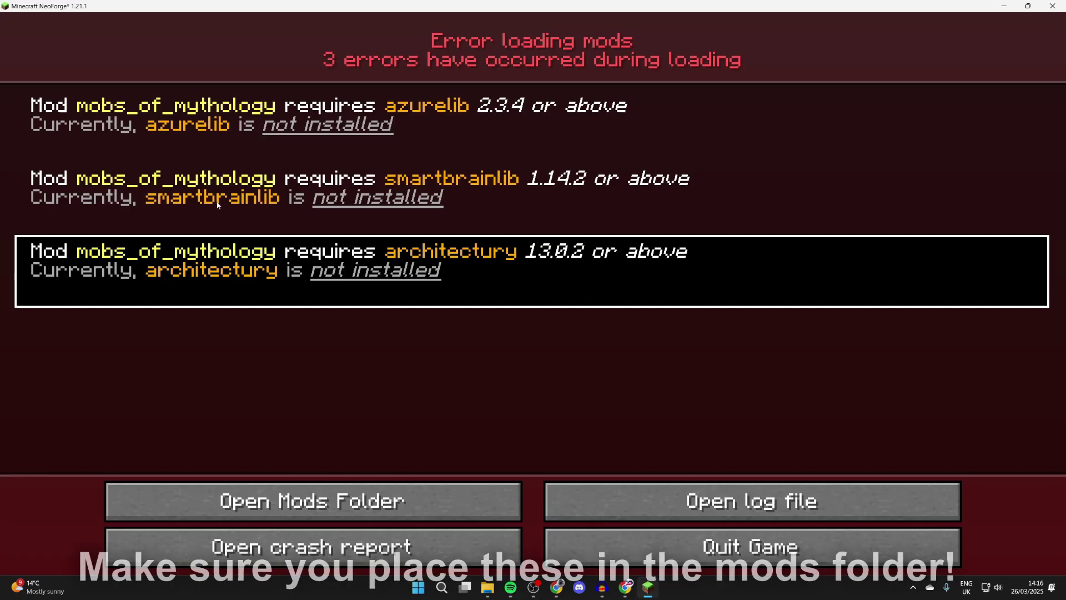